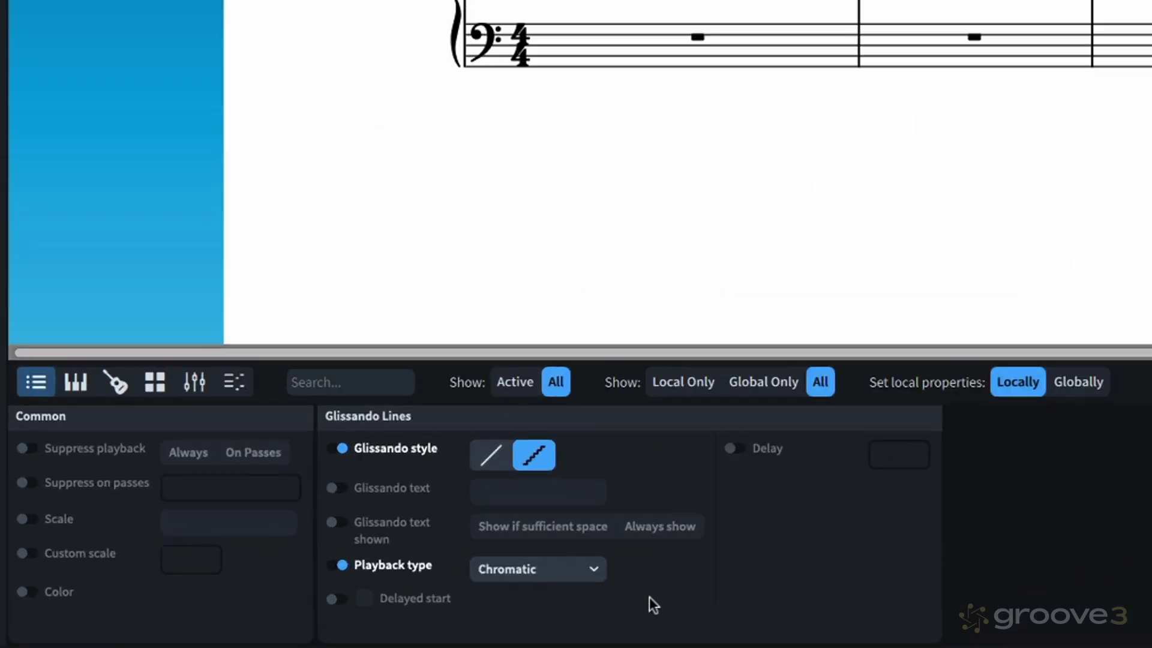
- Check the glissando playback type list and the HSO Flute Solo expression map, changing nothing
left_click(593, 570)
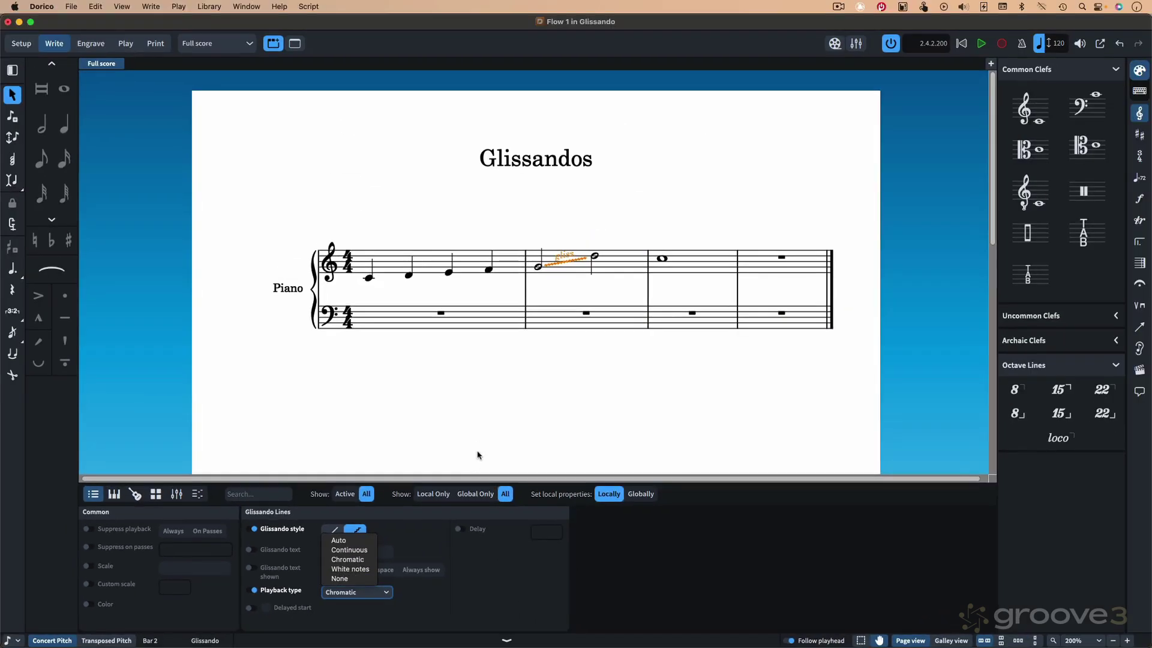
left_click(769, 289)
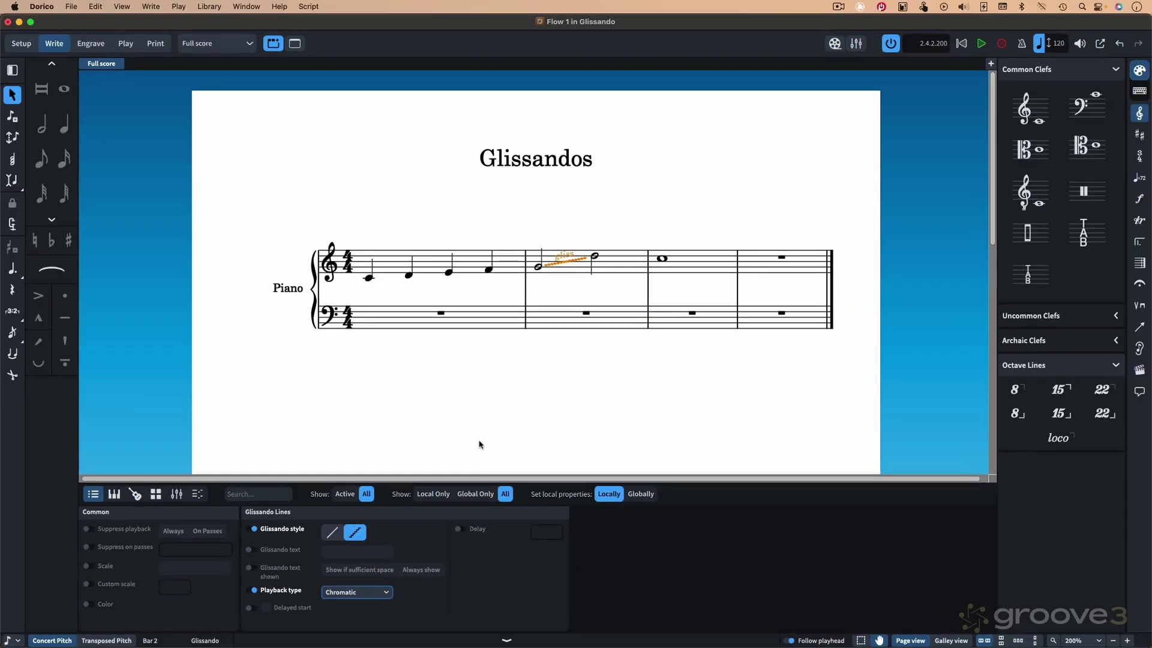
left_click(209, 6)
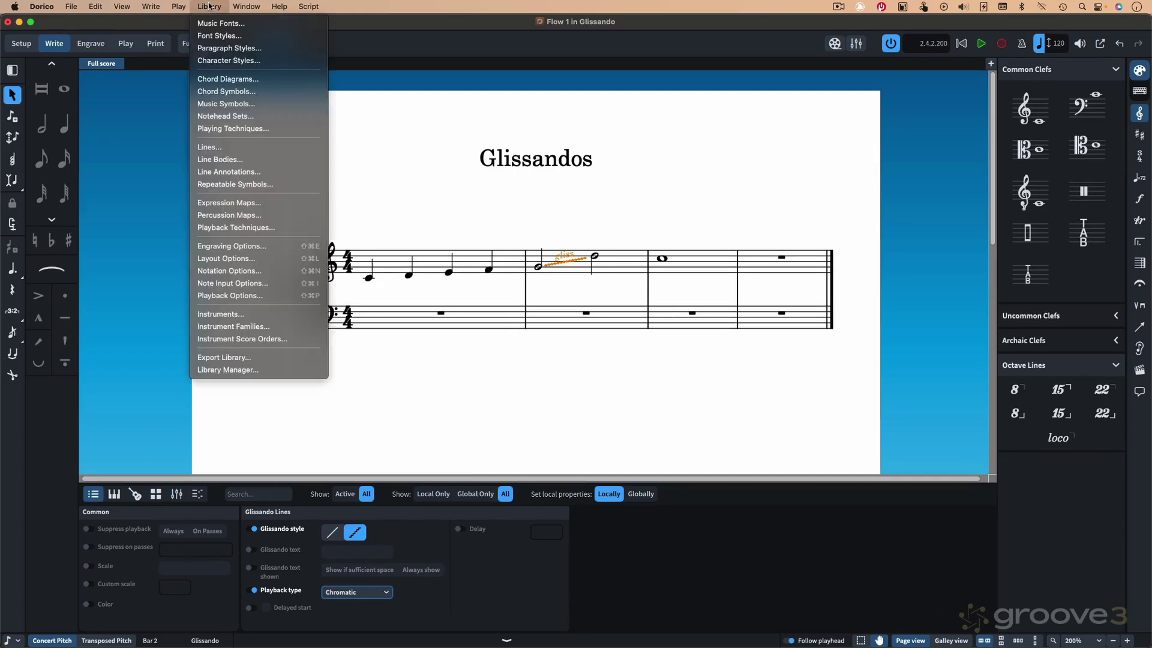
left_click(218, 204)
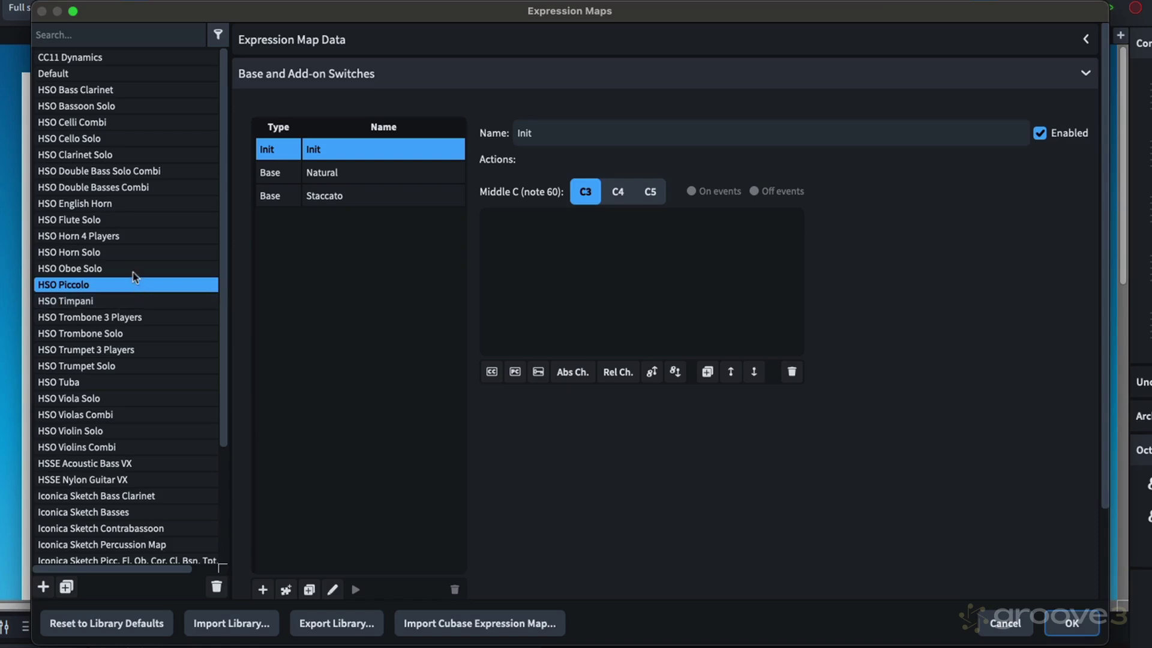
left_click(103, 218)
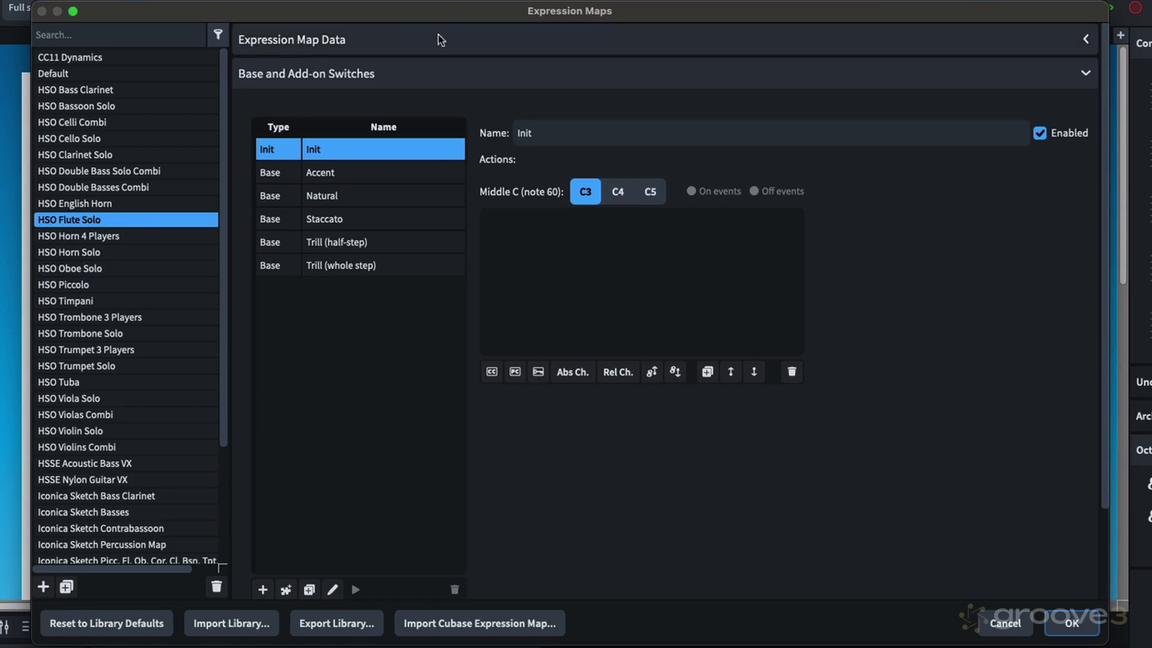
left_click(606, 38)
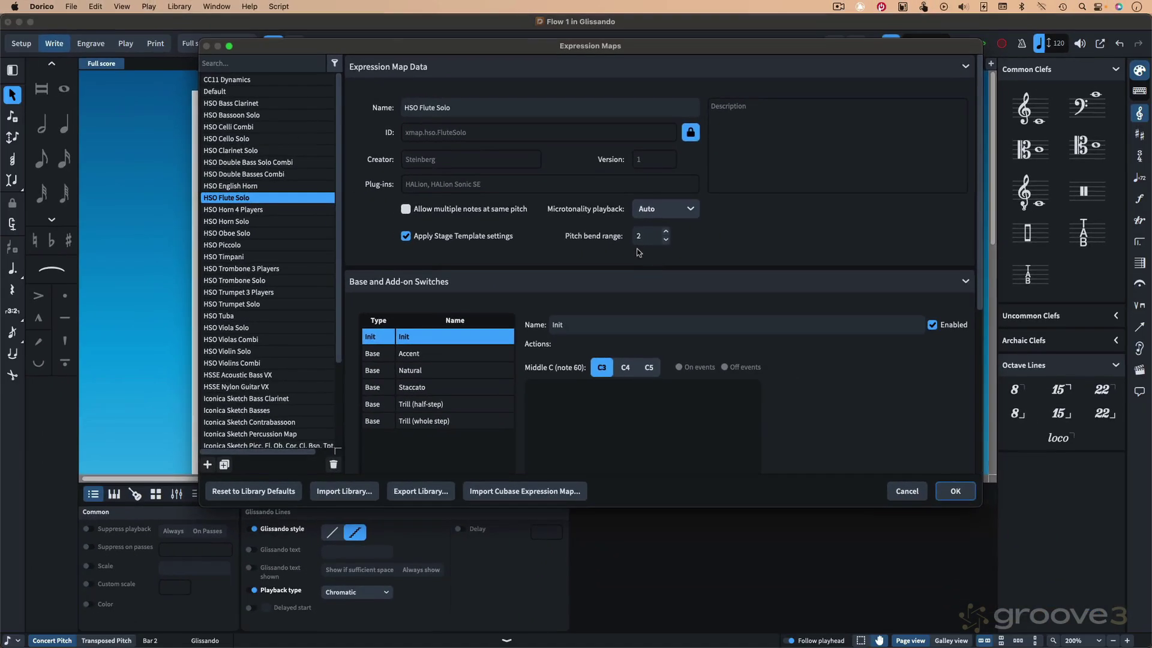
key("Return")
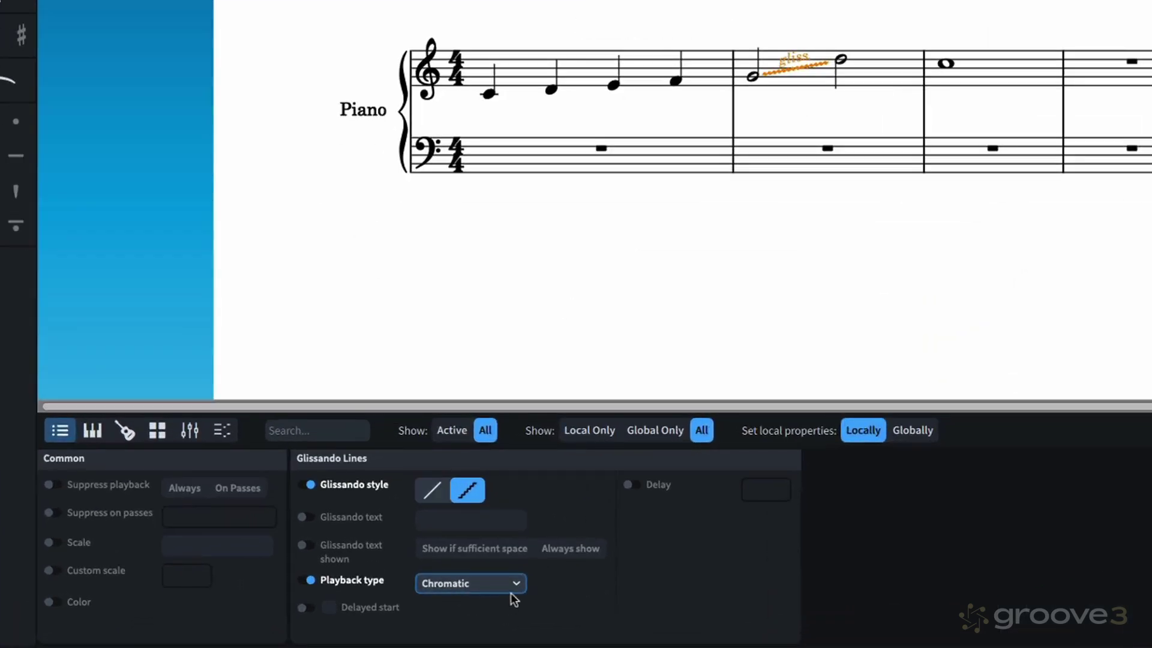
- Play back from bar 2's first half note to hear the chromatic glissando
left_click(385, 595)
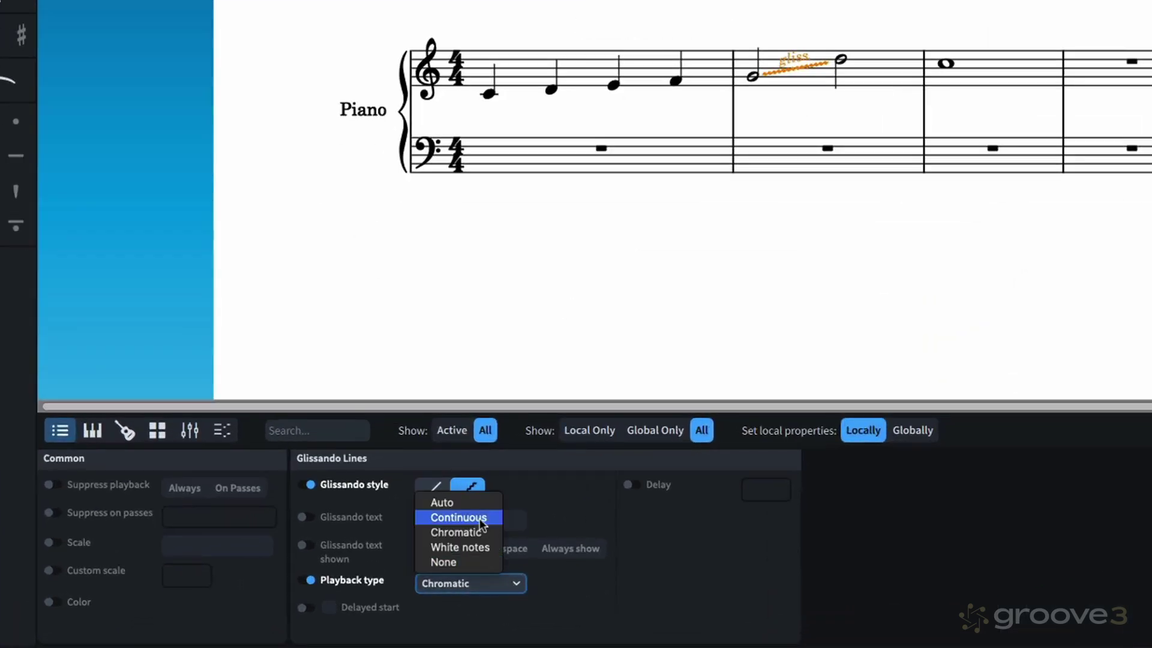
left_click(769, 360)
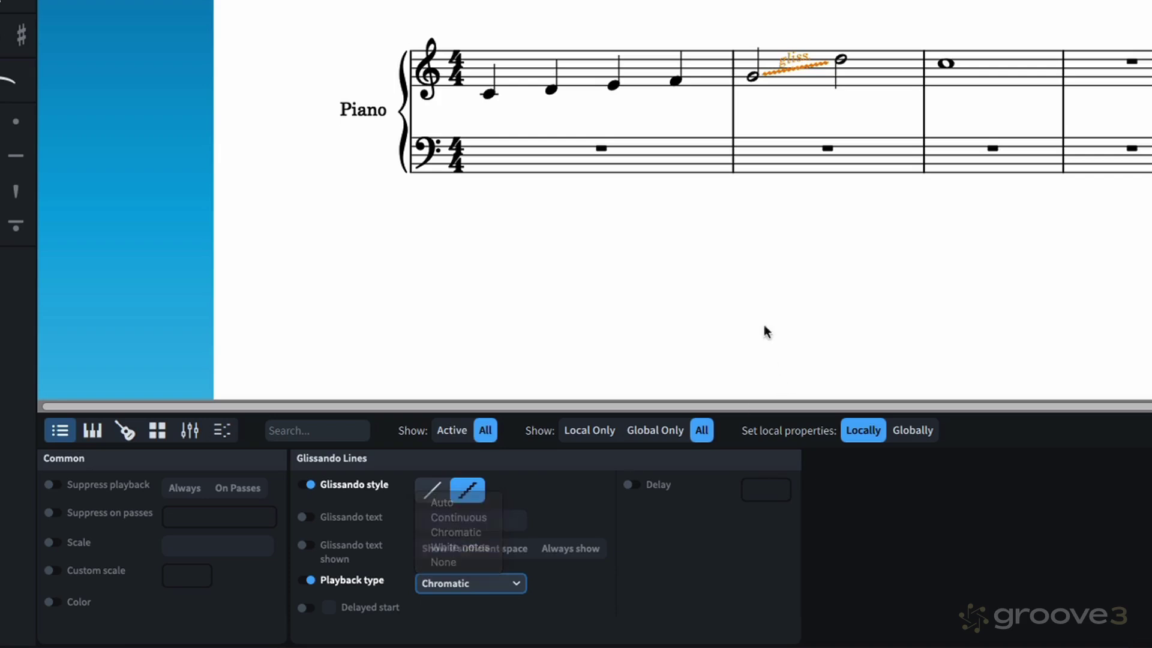
left_click(752, 78)
key("p")
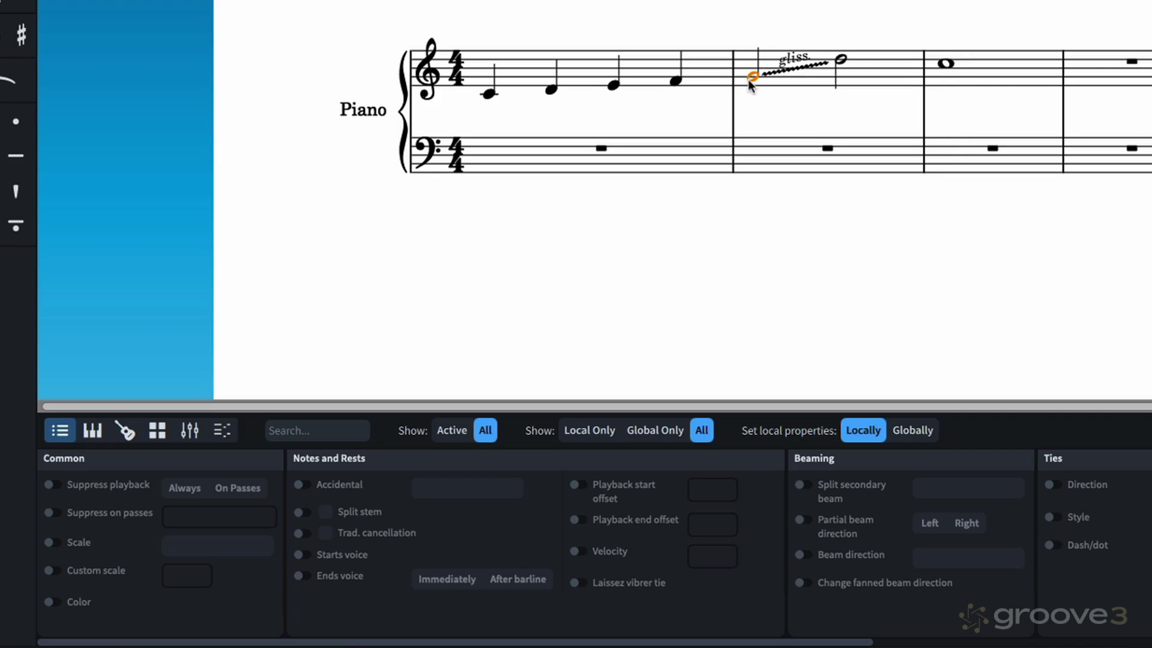
- Set the bar 2 glissando's Playback type to White notes
left_click(778, 70)
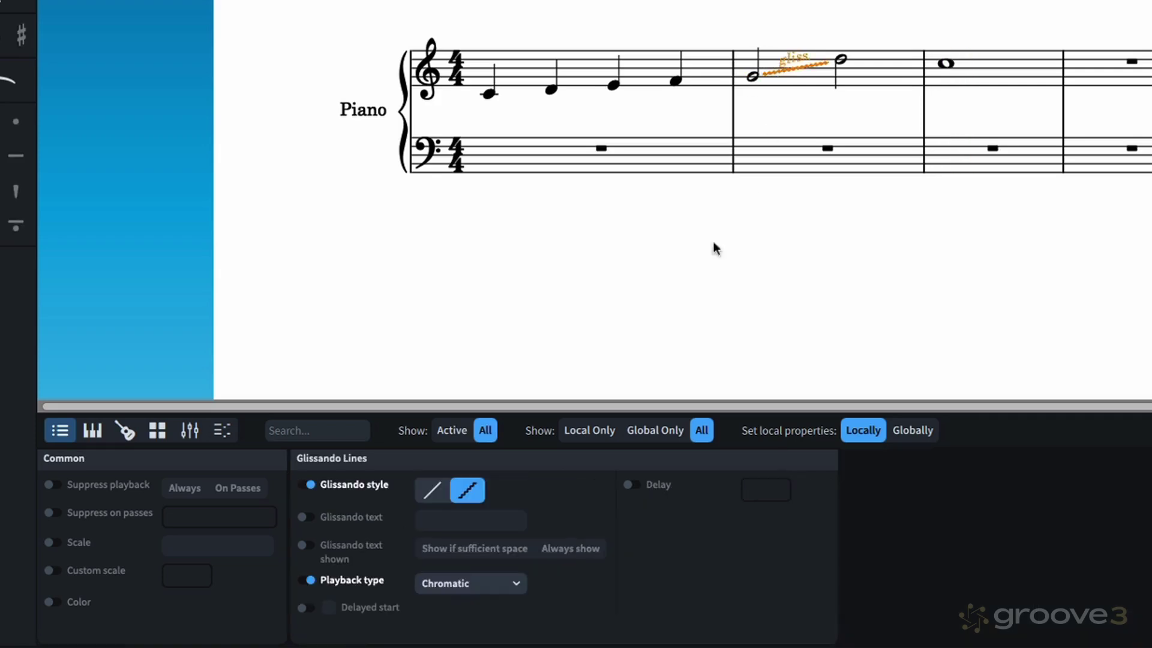
left_click(507, 583)
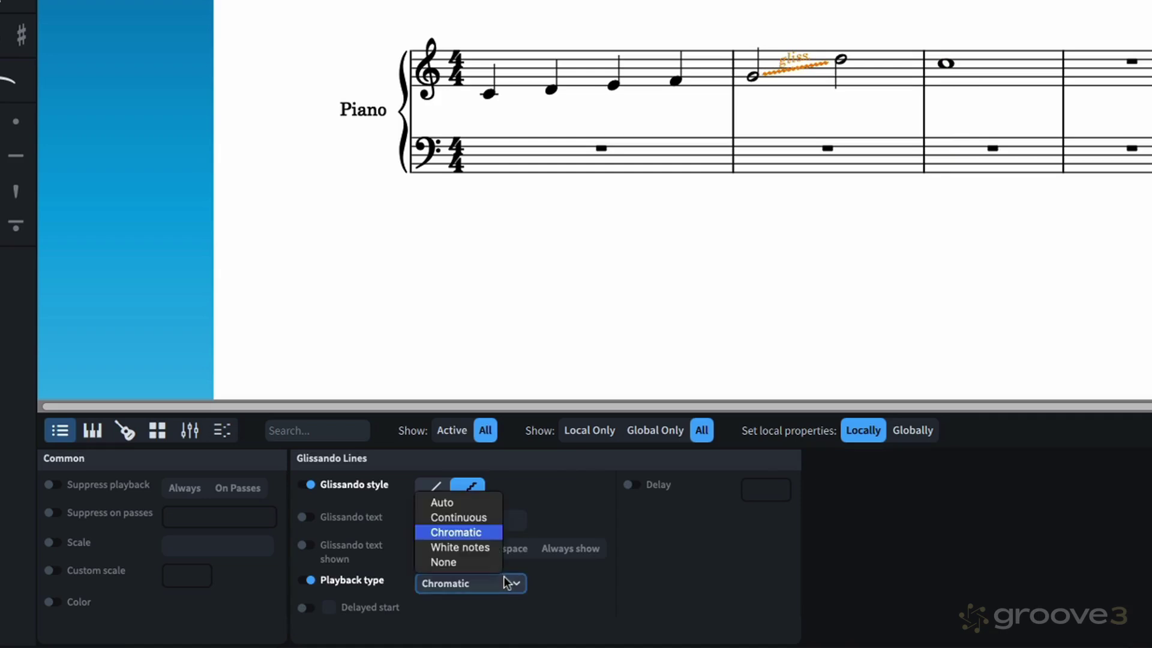
left_click(478, 548)
- Play back the white-note glissando, then toggle its Delayed start property on and off
left_click(767, 74)
key("p")
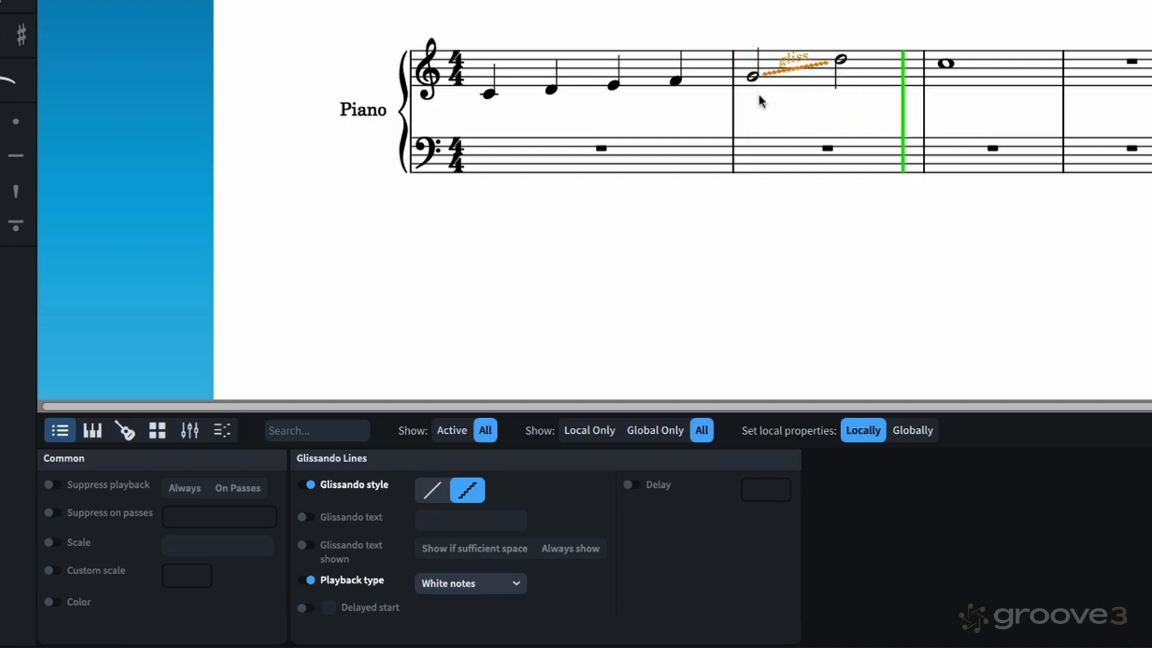
key("space")
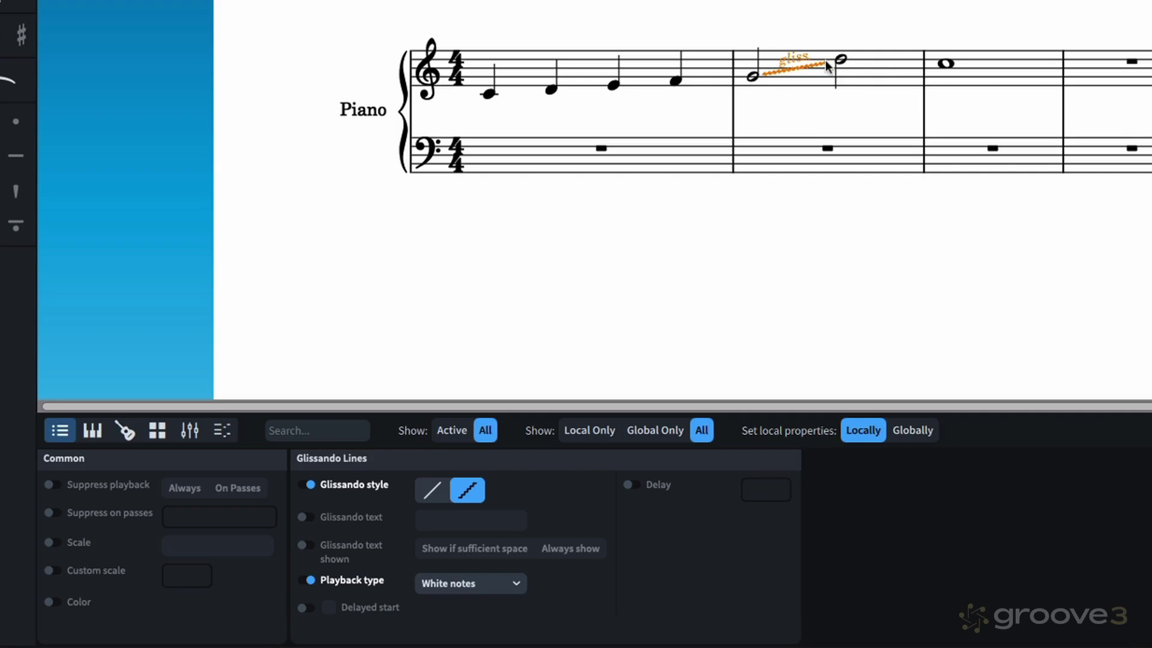
left_click(306, 608)
left_click(311, 608)
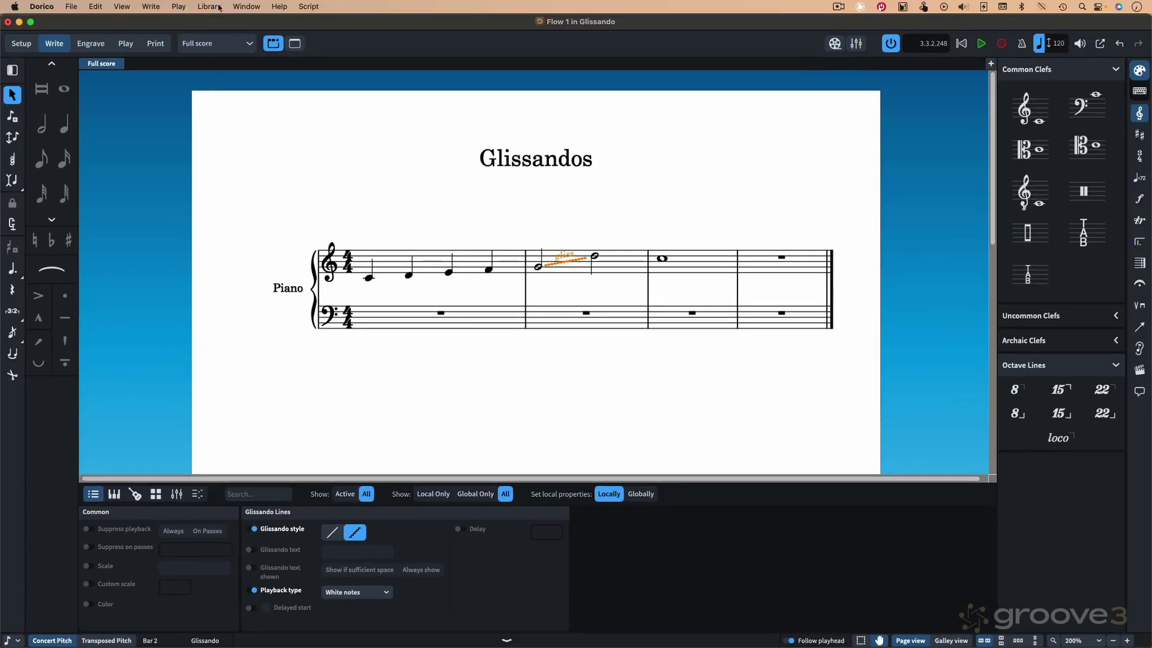
- Untick Delayed start under Glissando Lines in Library > Playback Options, then apply and close
left_click(219, 8)
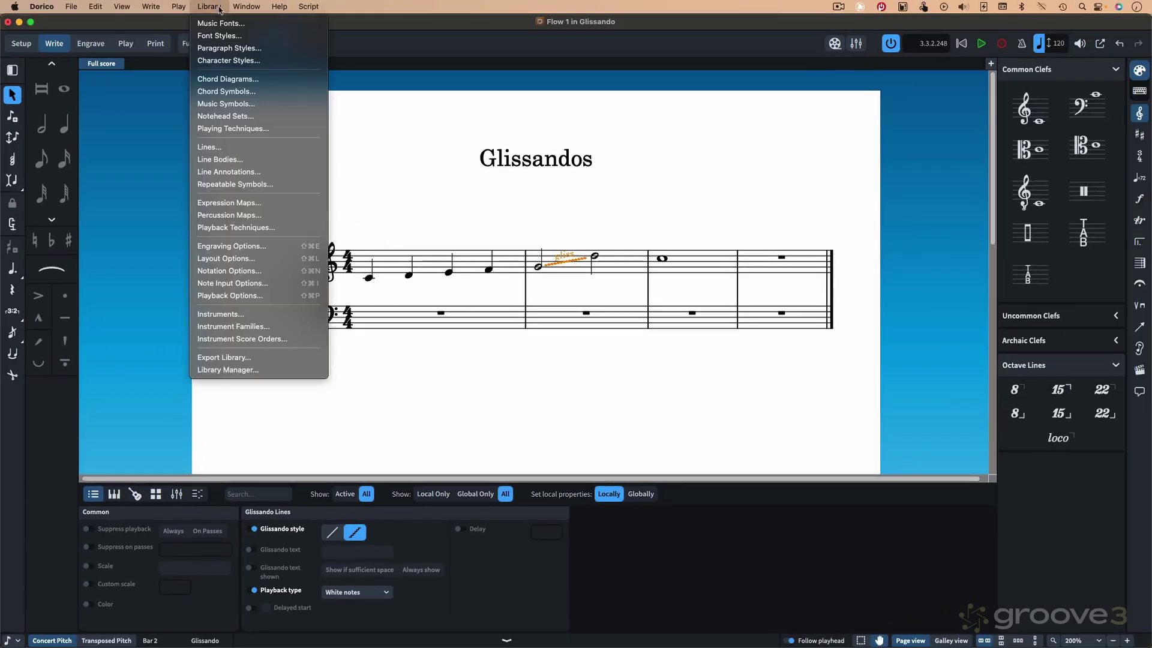
left_click(250, 297)
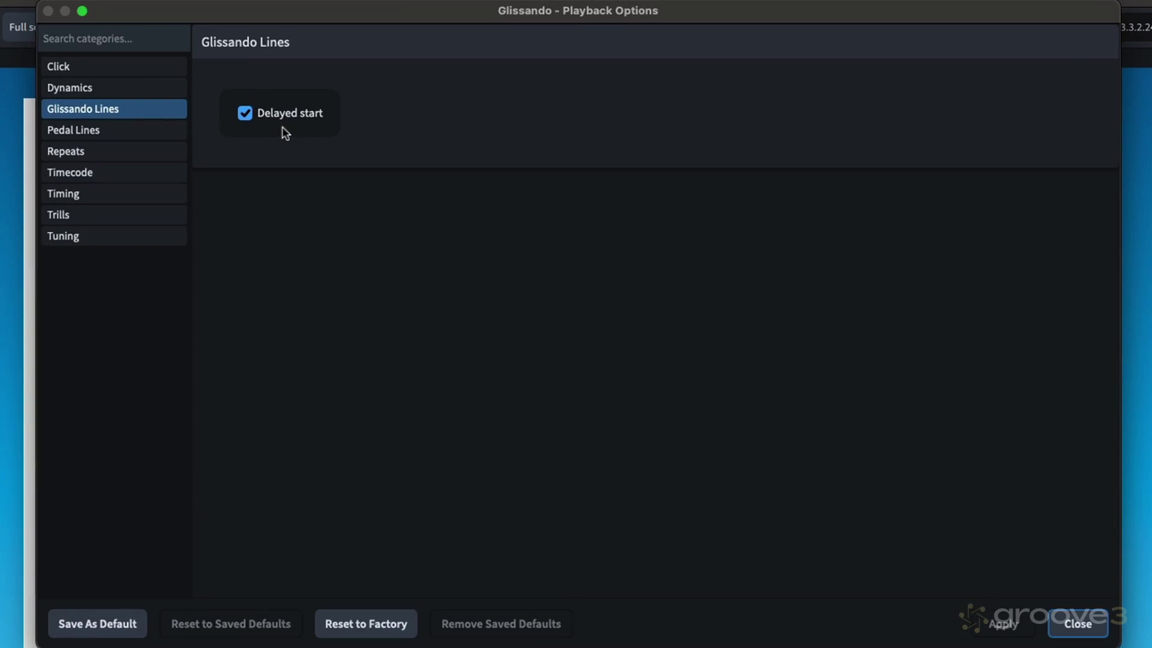
left_click(245, 114)
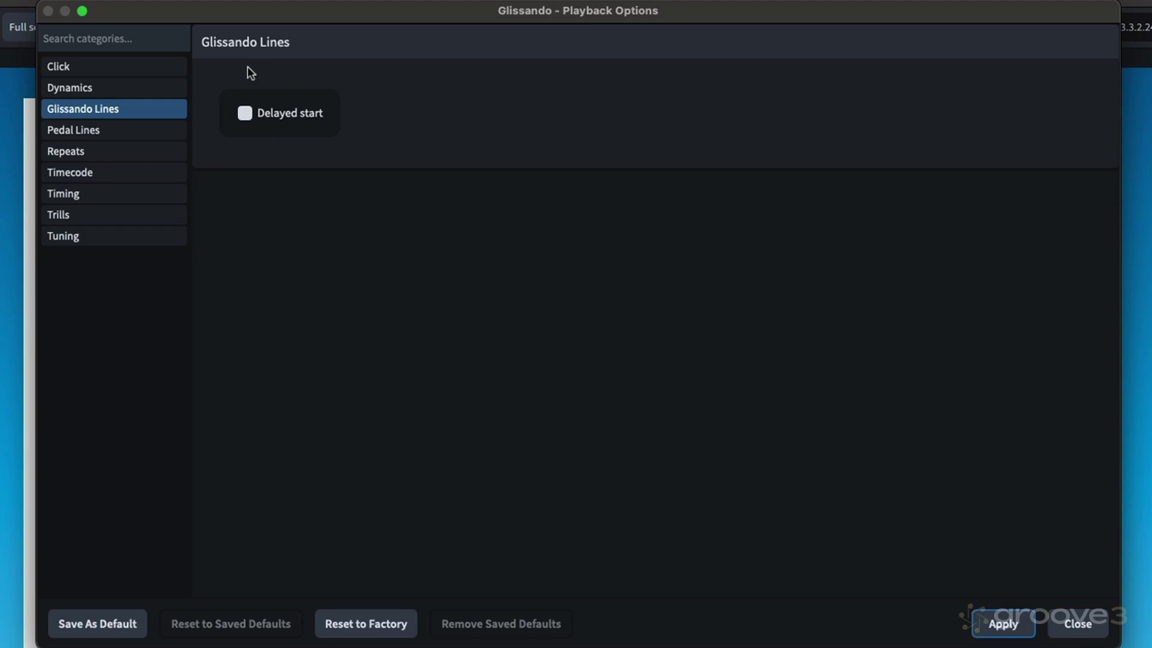
key("Return")
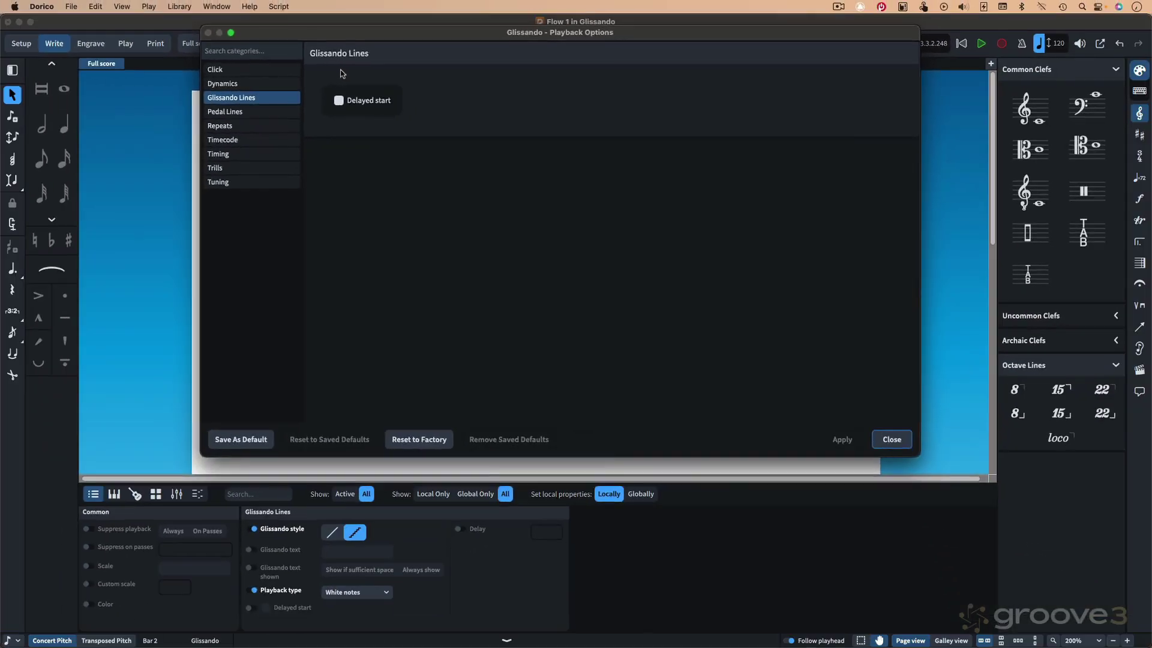
key("Return")
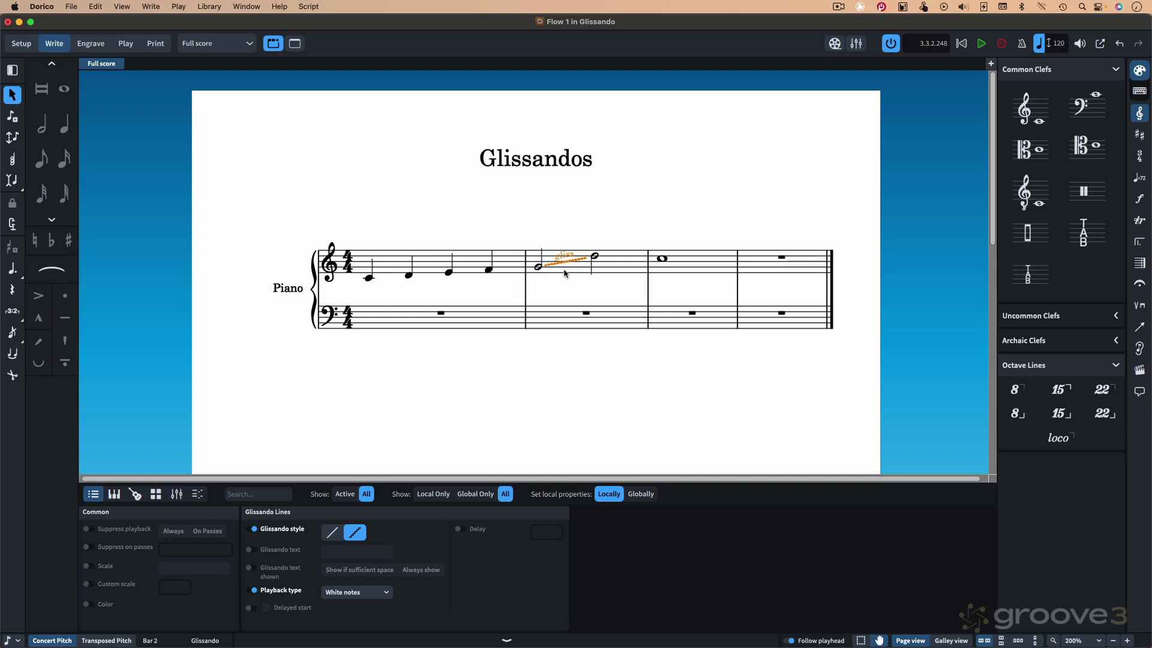
- Play the score, switch on the glissando's local Delayed start, and play it again
key("p")
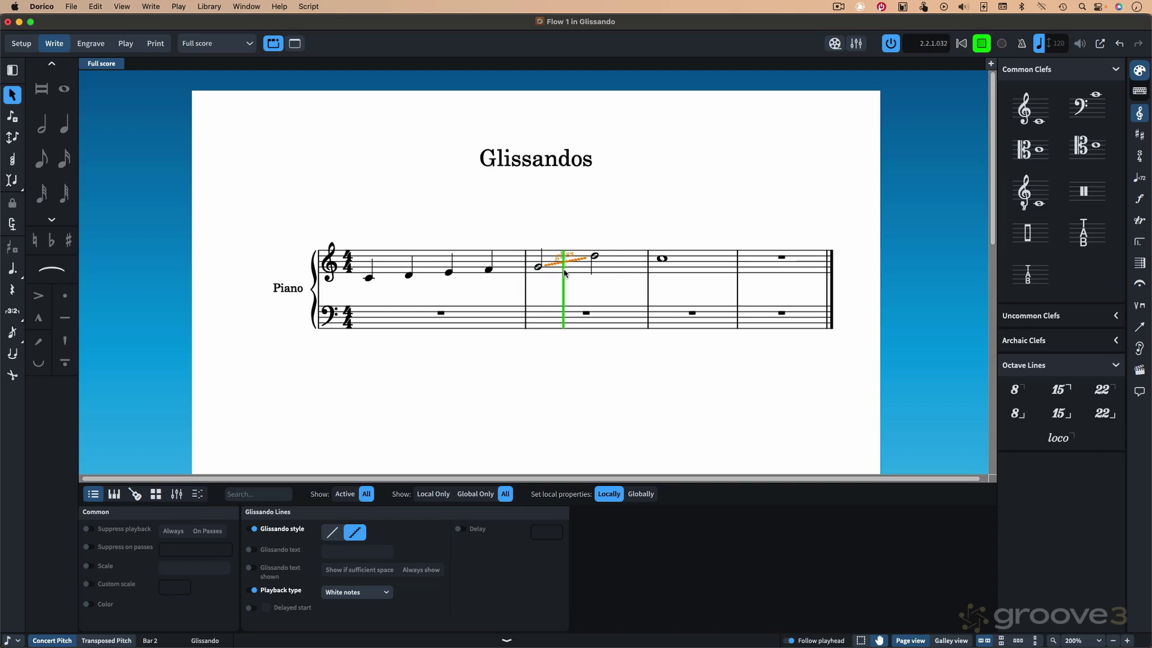
key("space")
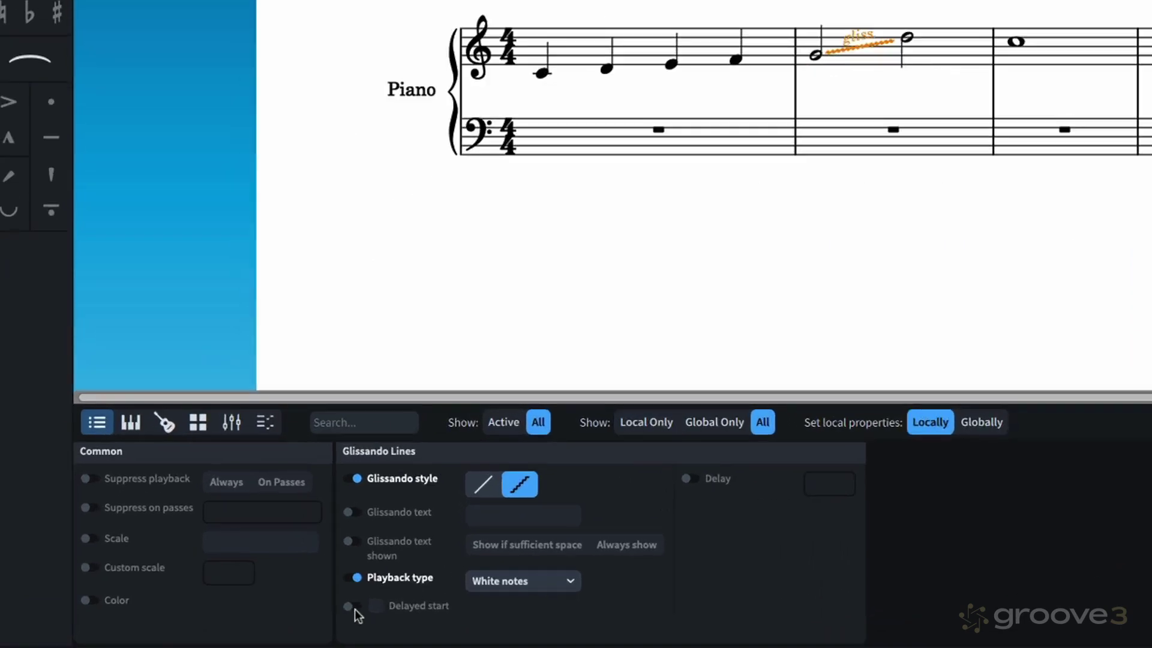
left_click(354, 606)
key("space")
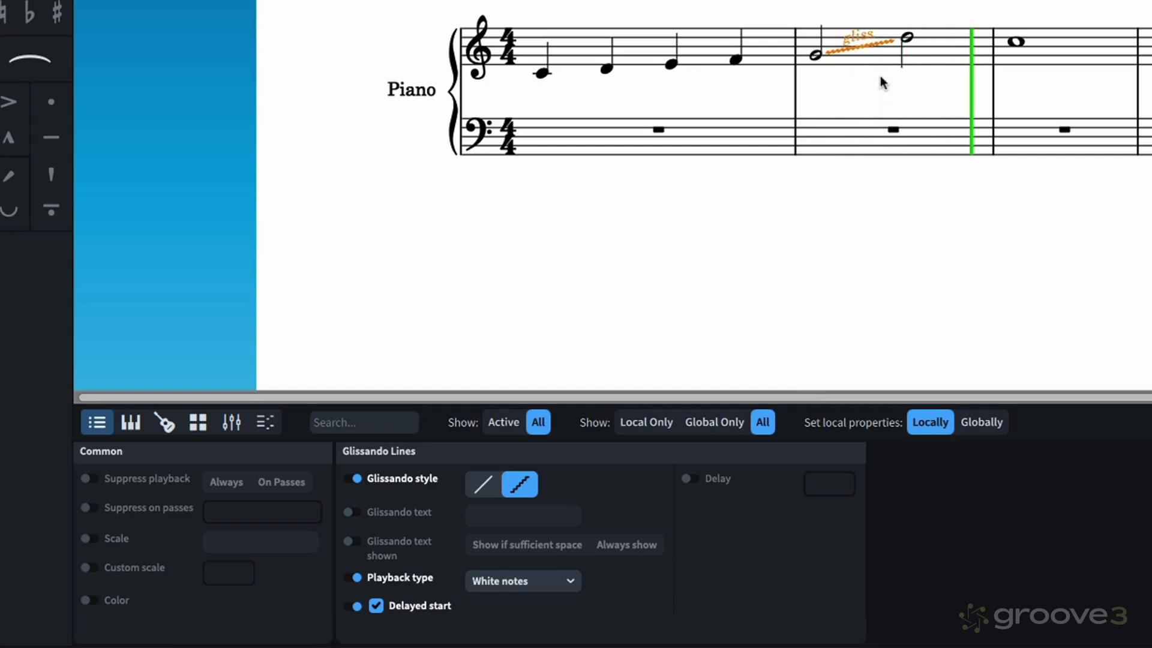
key("space")
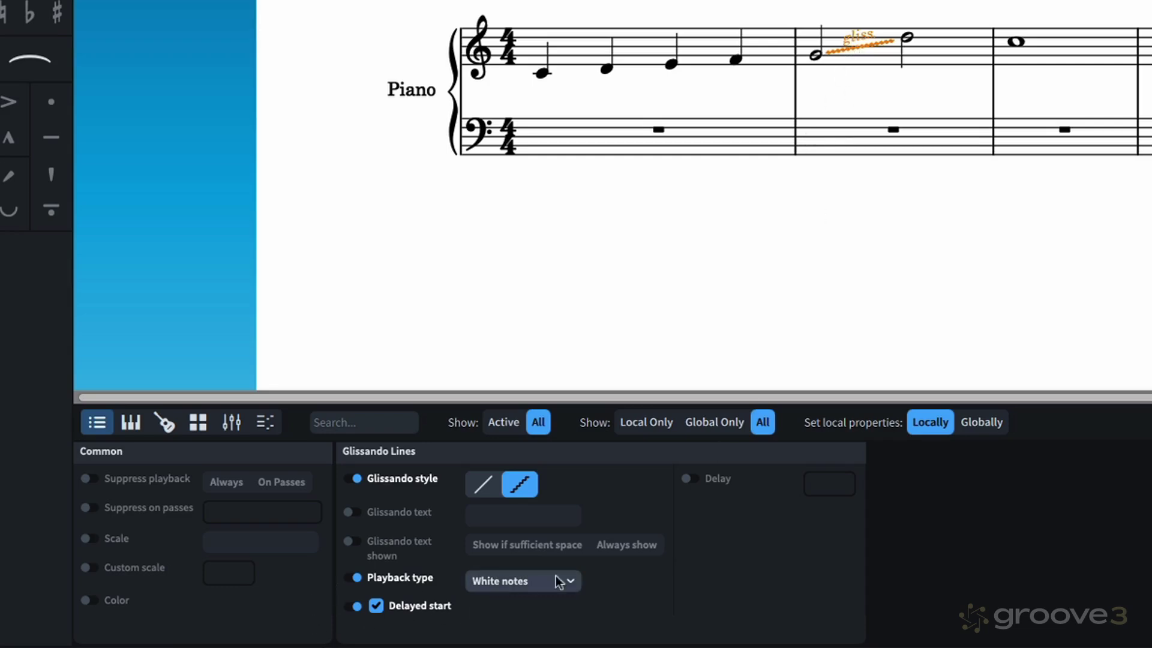
left_click(575, 581)
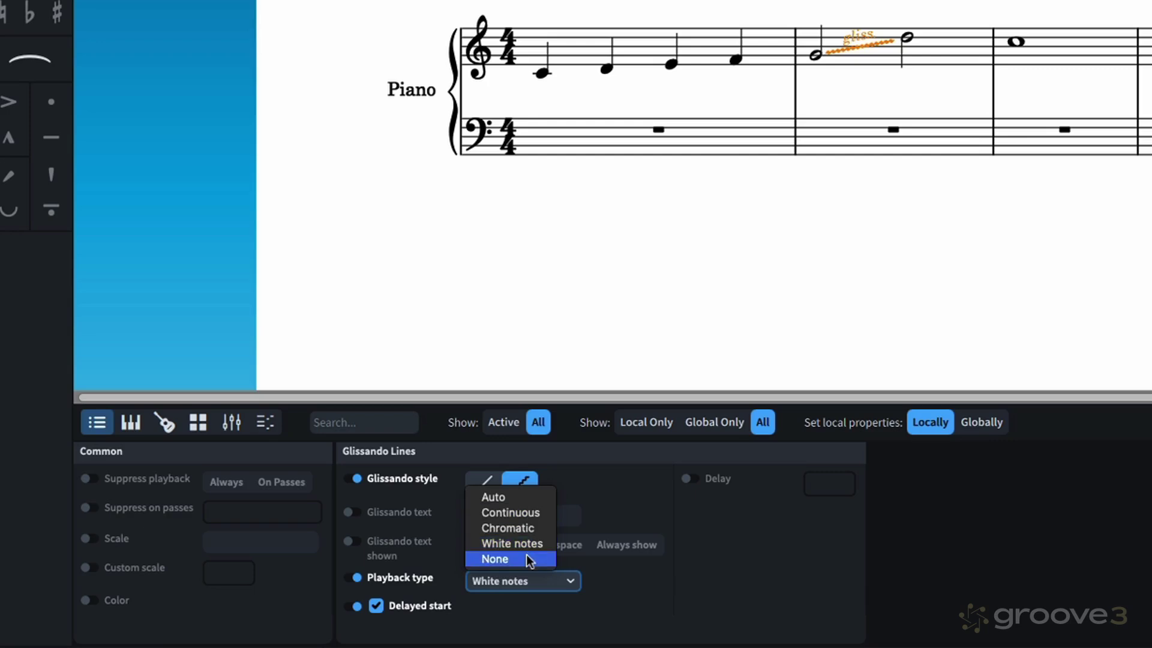
left_click(614, 599)
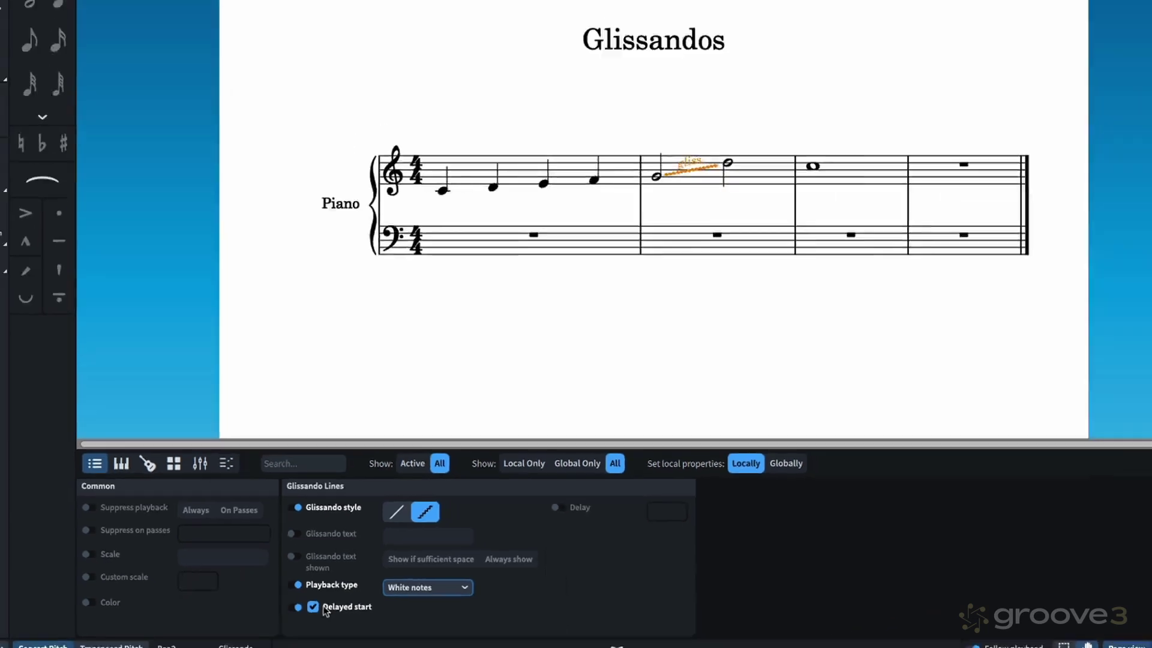
- Re-tick Delayed start under Glissando Lines in Playback Options (Shift-Cmd-P), then apply and close
key("super+shift+p")
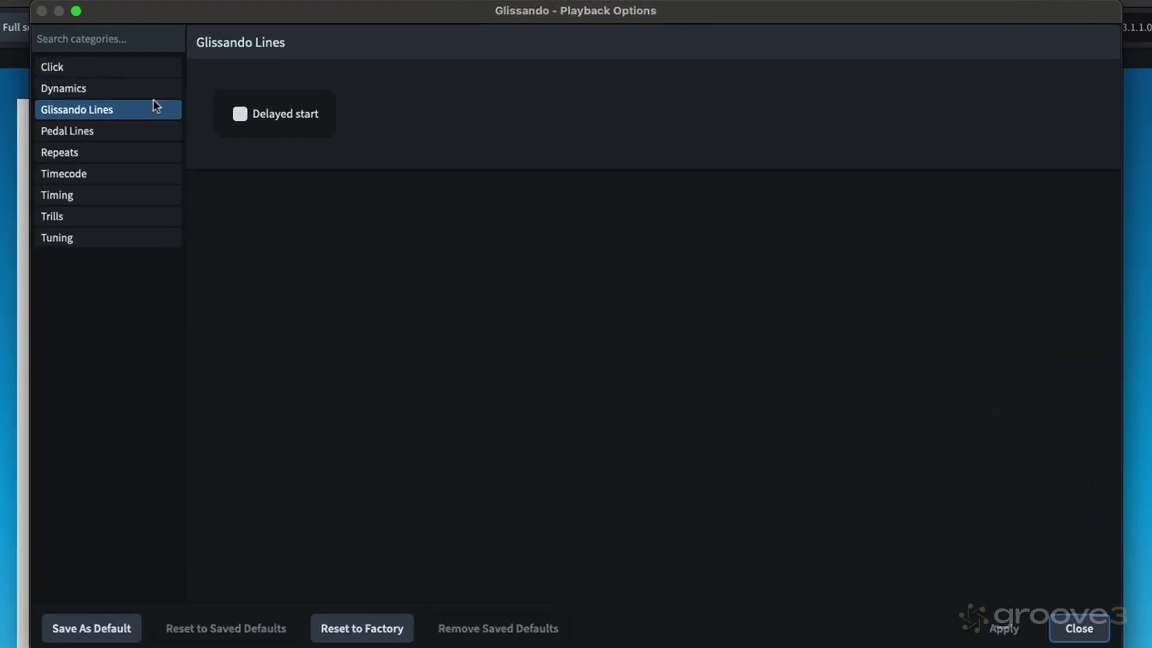
left_click(240, 114)
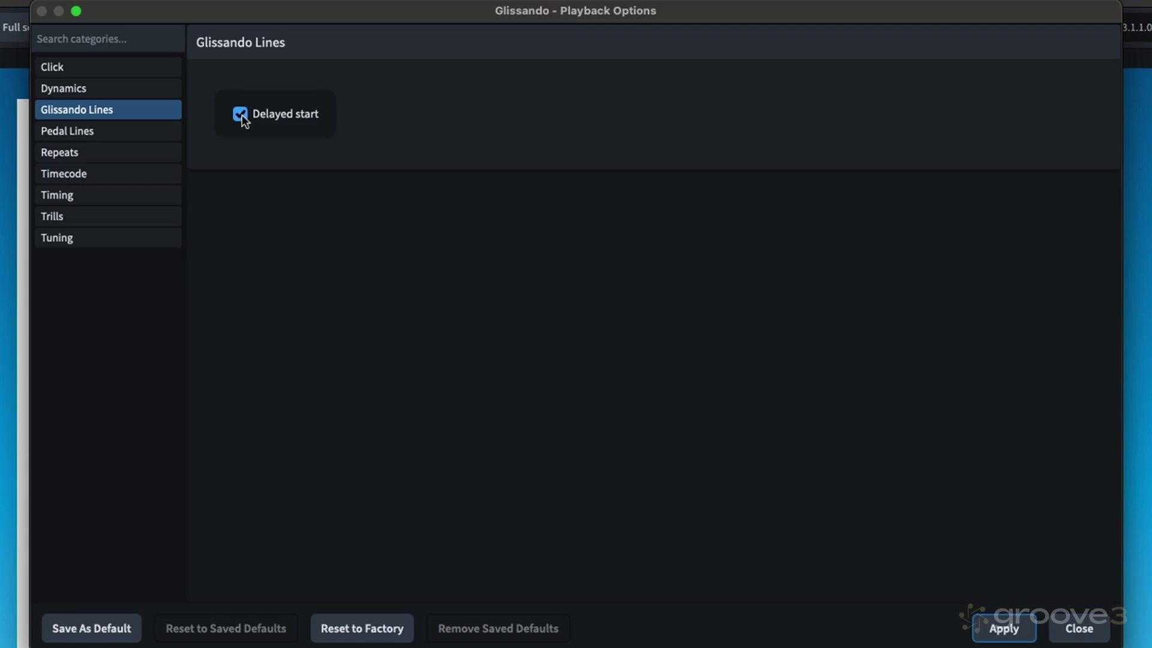
key("Return")
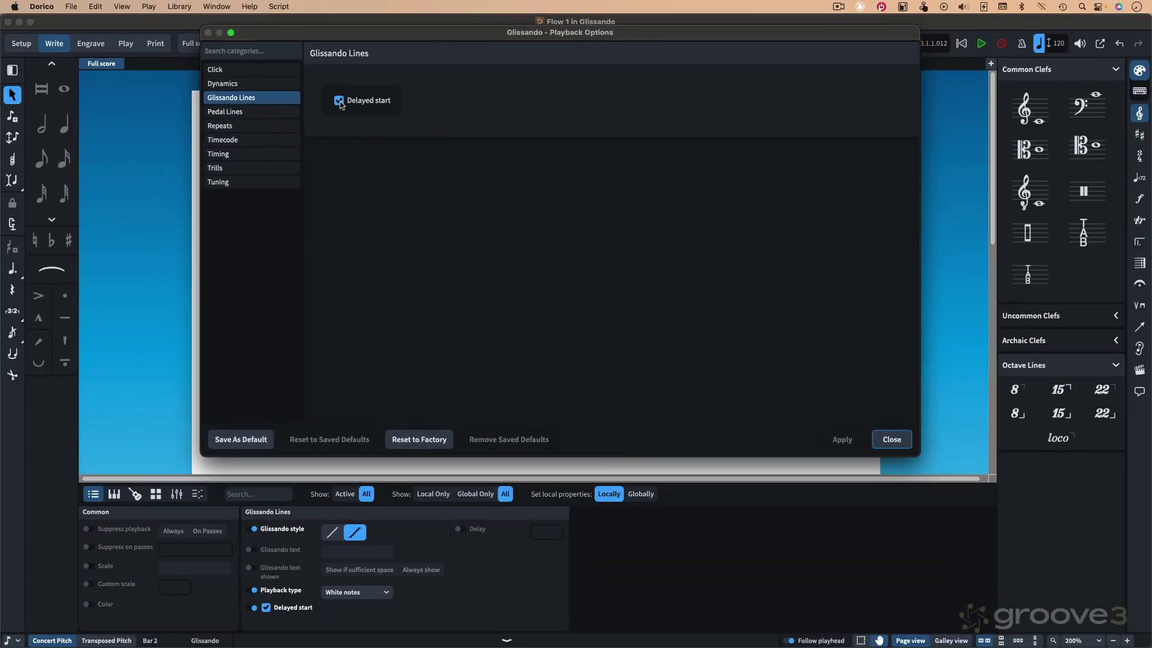
key("Return")
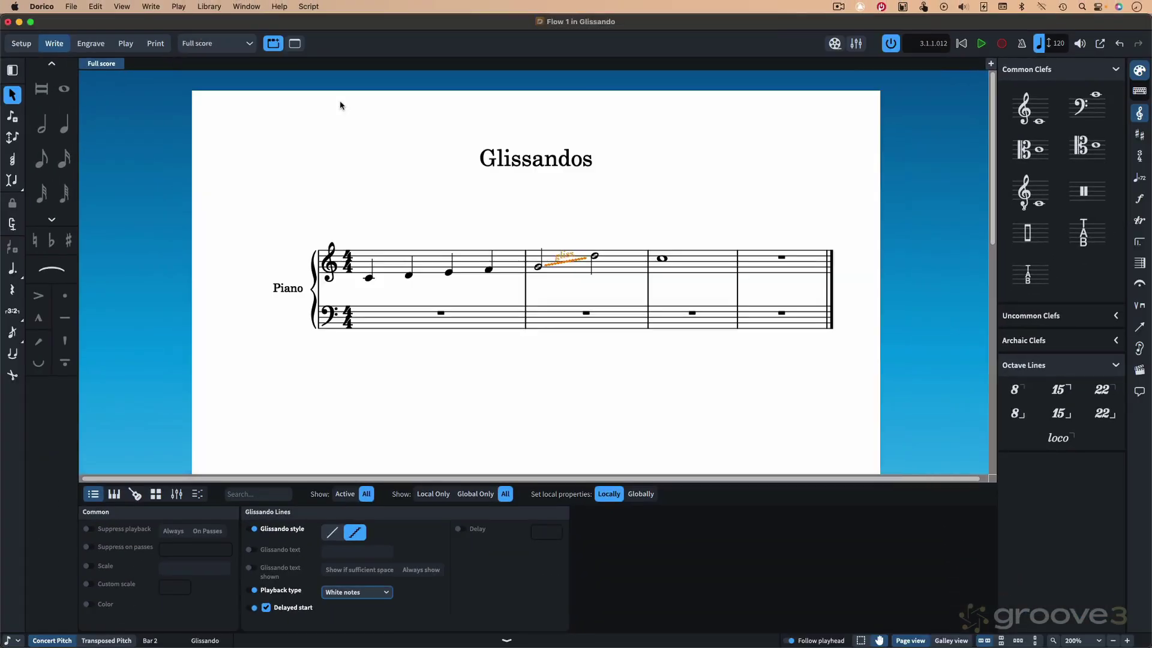